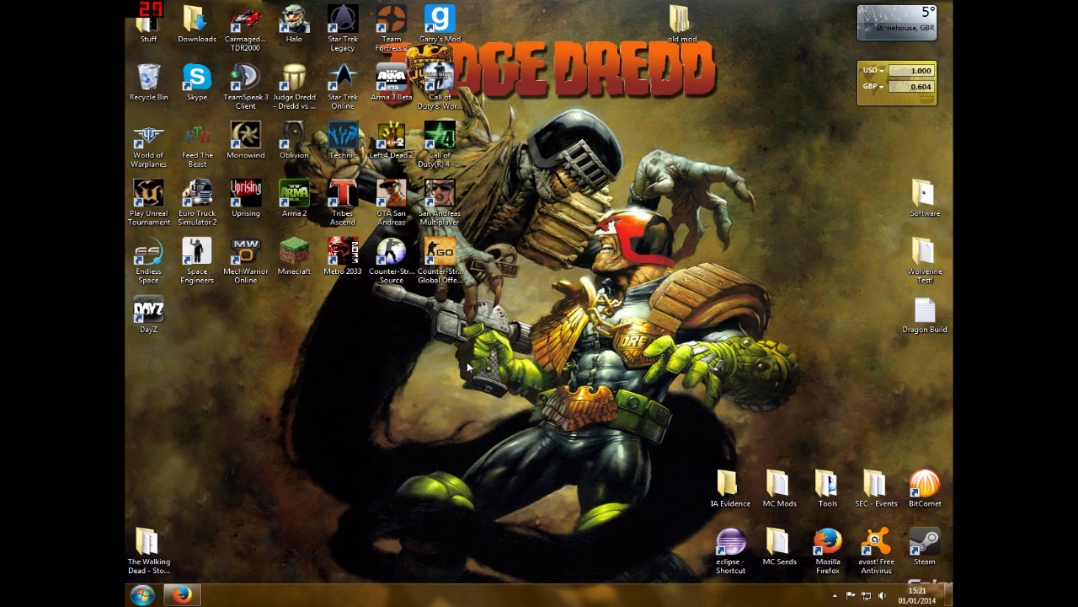
# Bring back the Firefox window showing the 'tor browser' search results
pyautogui.moveTo(357, 317); pyautogui.dragTo(682, 478)
pyautogui.moveTo(250, 317); pyautogui.dragTo(287, 337)
pyautogui.click(184, 596)
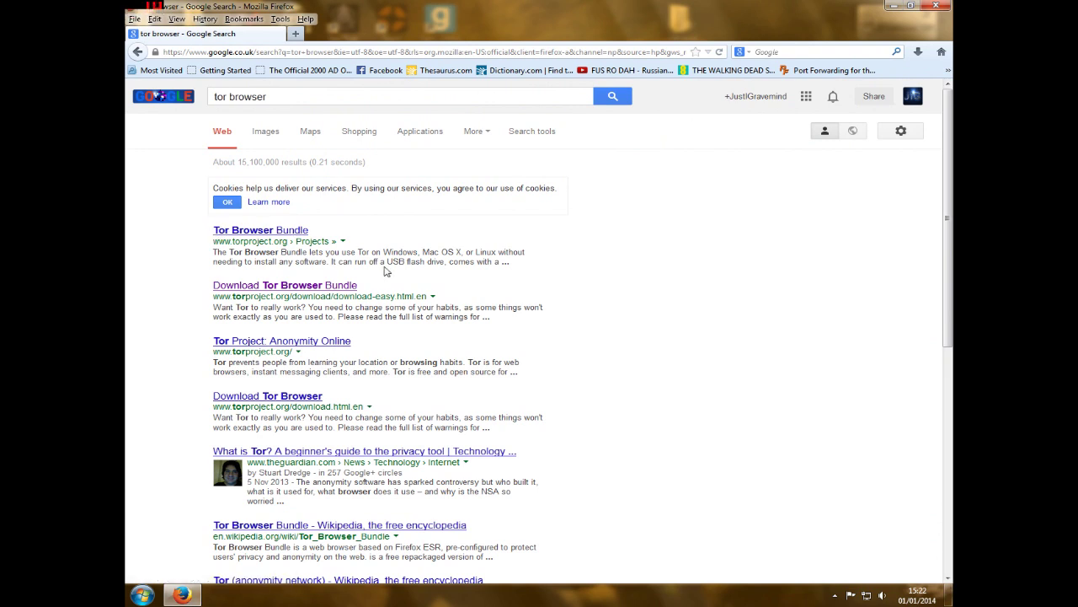
pyautogui.click(251, 97)
pyautogui.moveTo(236, 97); pyautogui.dragTo(157, 96)
pyautogui.click(267, 97)
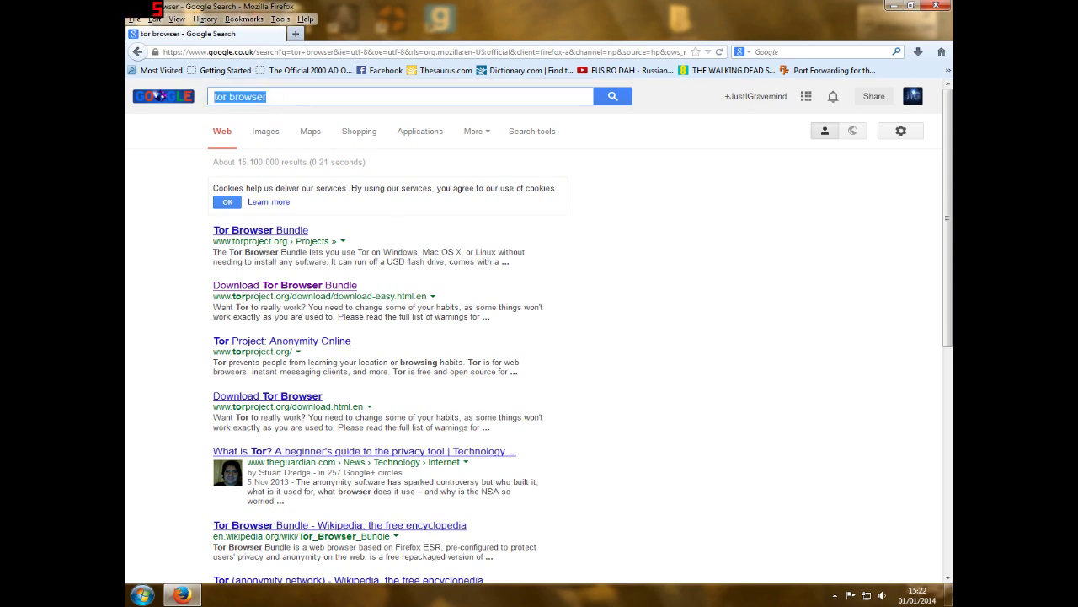
pyautogui.press('End')
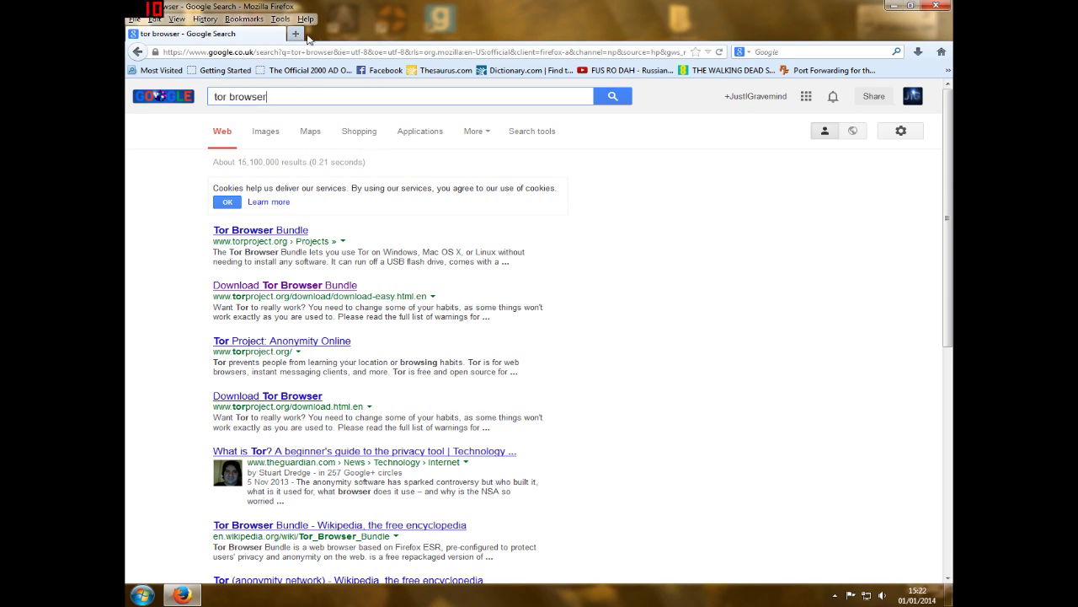
# In a new tab, enter 'myip' and pick the What Is My IP suggestion
pyautogui.hotkey('ctrl', 't')
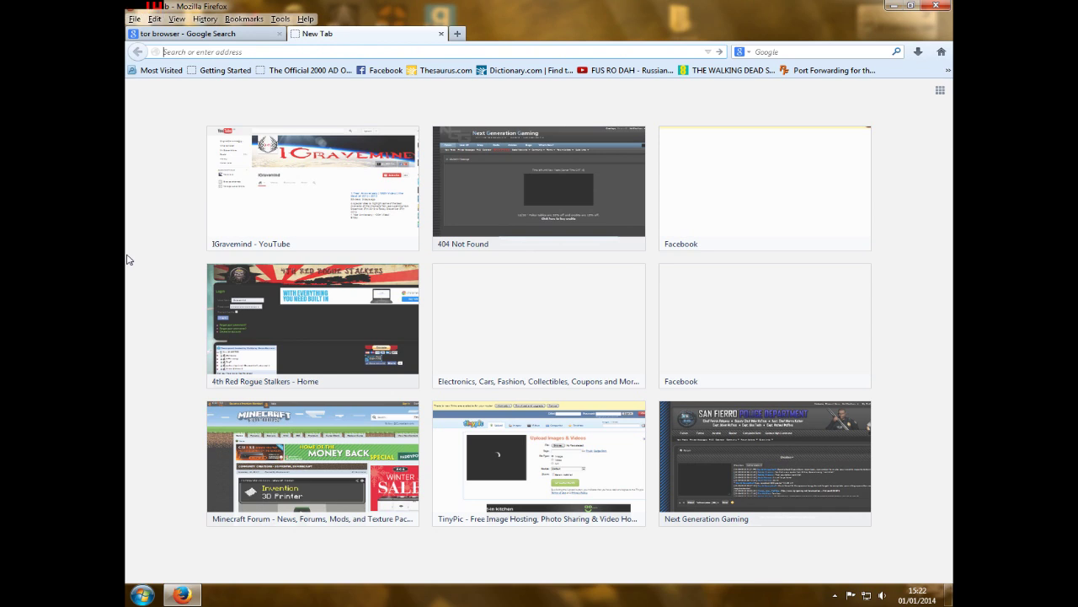
pyautogui.write('my')
pyautogui.press('BackSpace')
pyautogui.write('myip')
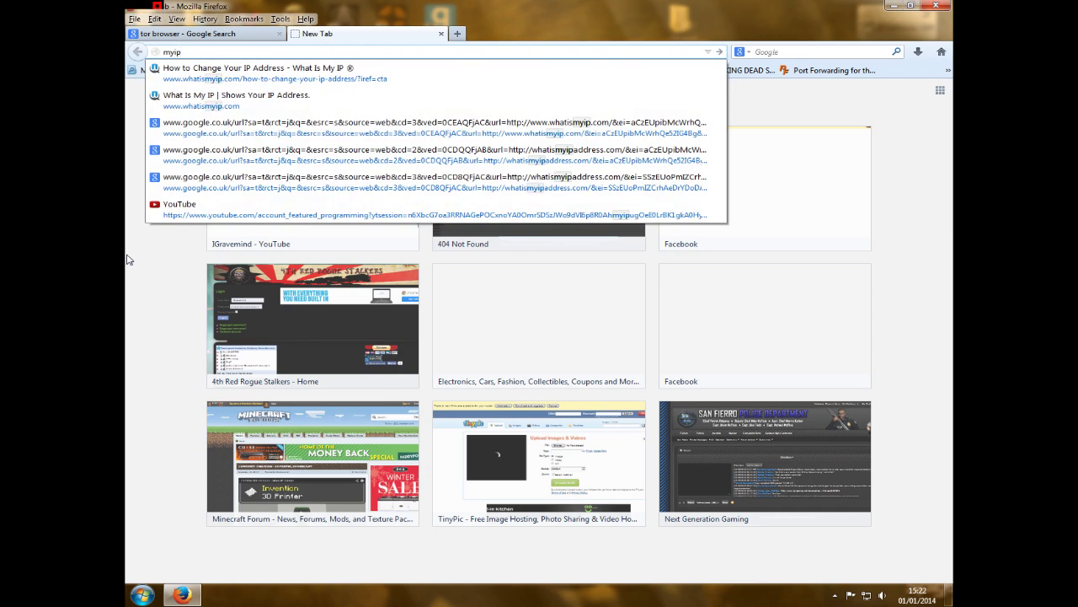
pyautogui.click(226, 104)
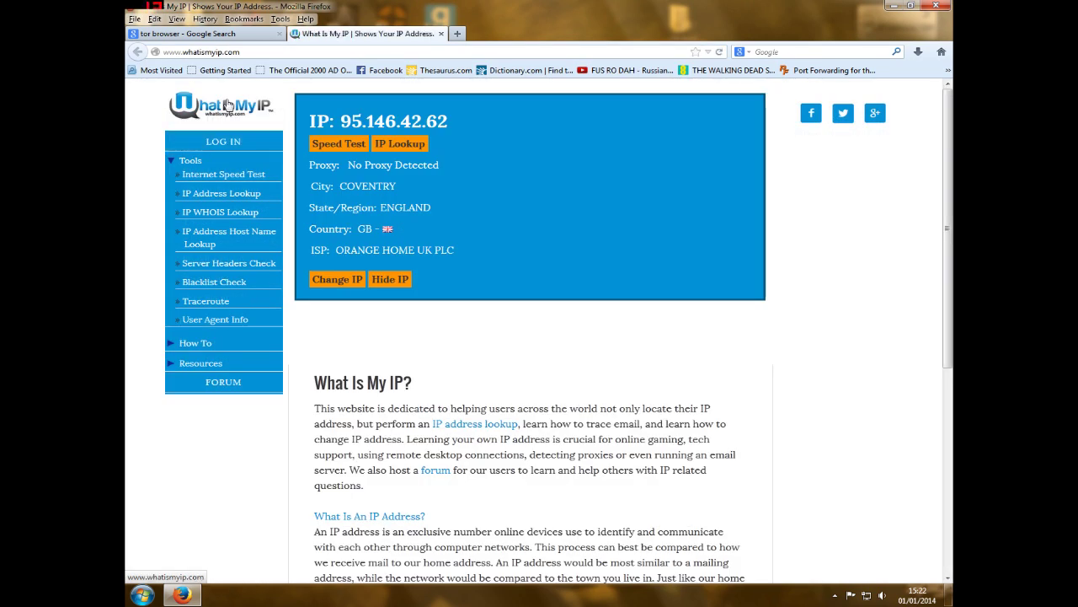
# Highlight the reported IP address 95.146.42.62 on whatismyip.com
pyautogui.moveTo(341, 121); pyautogui.dragTo(450, 126)
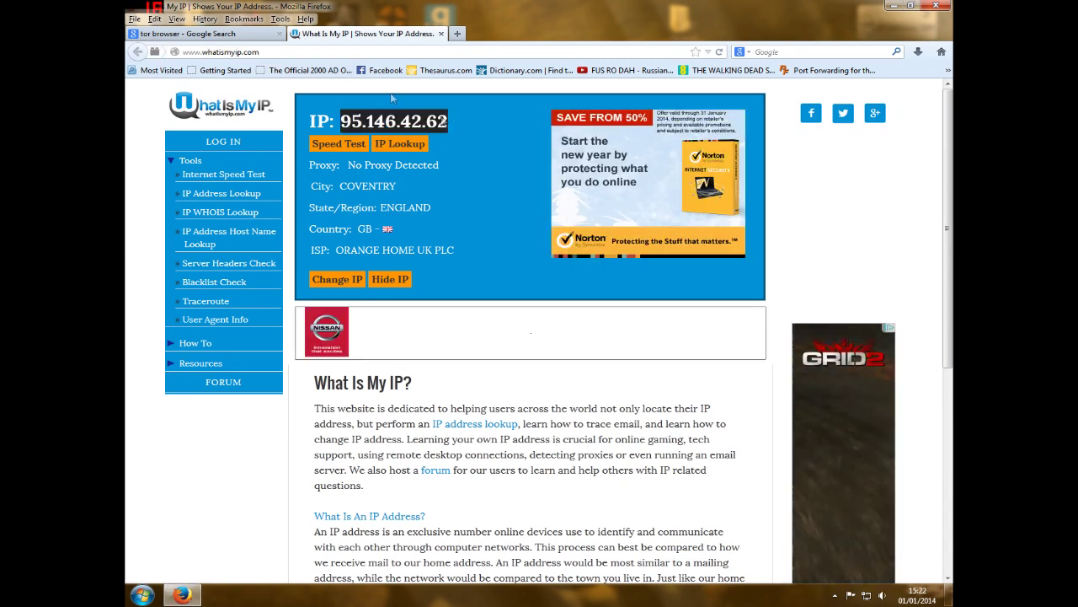
pyautogui.click(337, 109)
pyautogui.moveTo(341, 121); pyautogui.dragTo(449, 123)
pyautogui.click(342, 121)
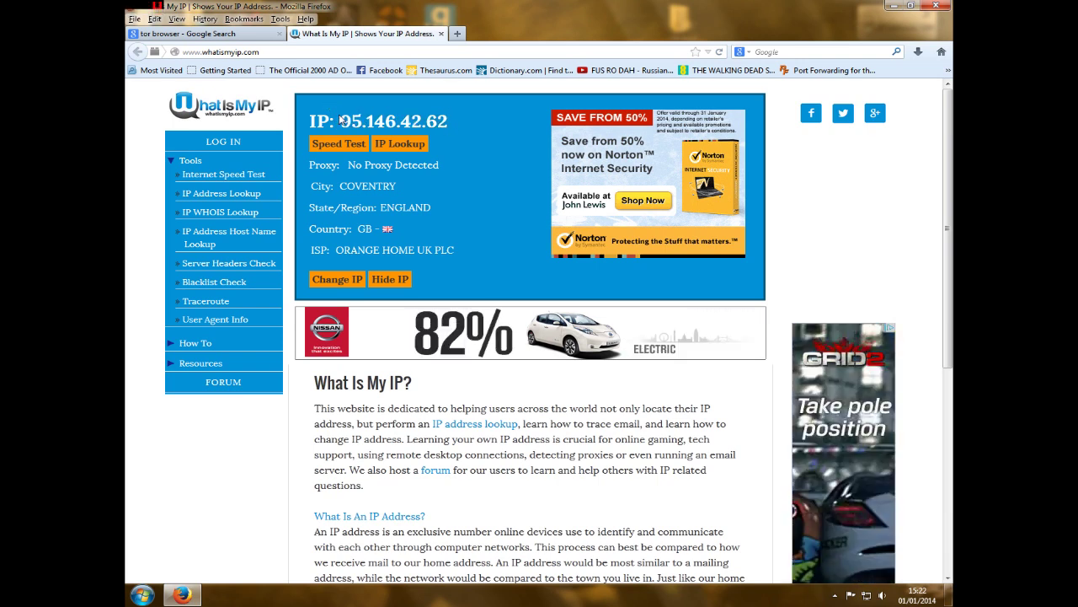
pyautogui.moveTo(342, 121); pyautogui.dragTo(449, 122)
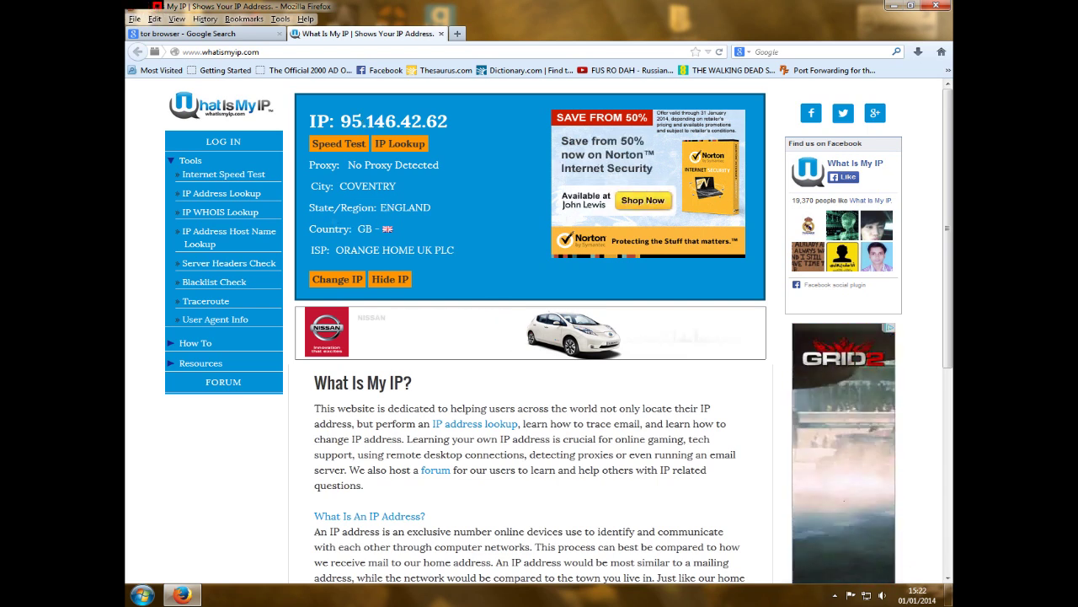
# Highlight region ENGLAND, country GB and ISP ORANGE HOME UK PLC, then return to the search results
pyautogui.doubleClick(405, 207)
pyautogui.moveTo(358, 228); pyautogui.dragTo(392, 230)
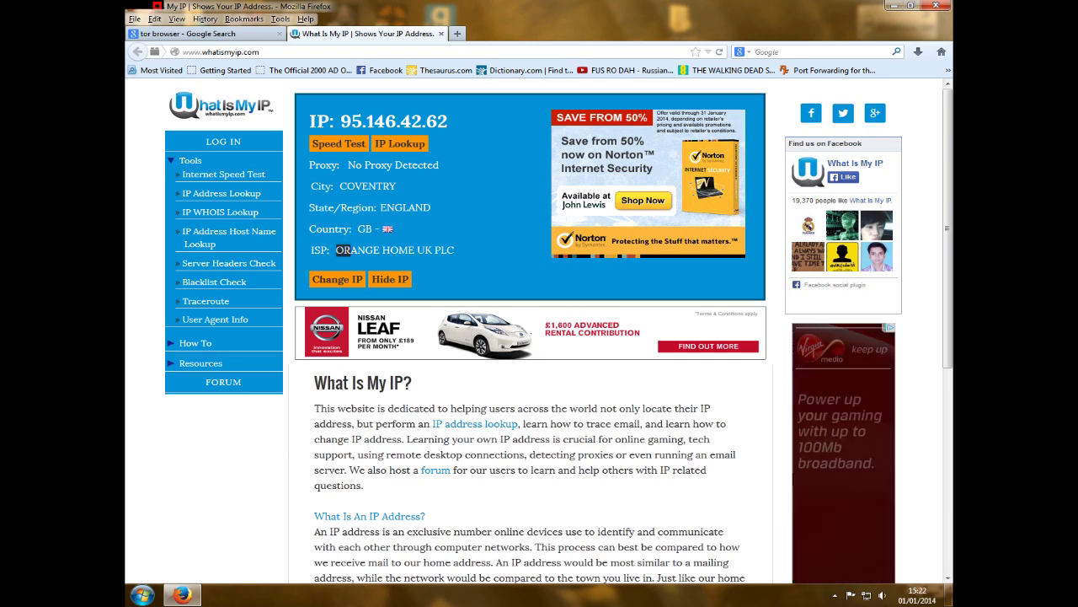
pyautogui.moveTo(336, 250); pyautogui.dragTo(467, 248)
pyautogui.click(401, 133)
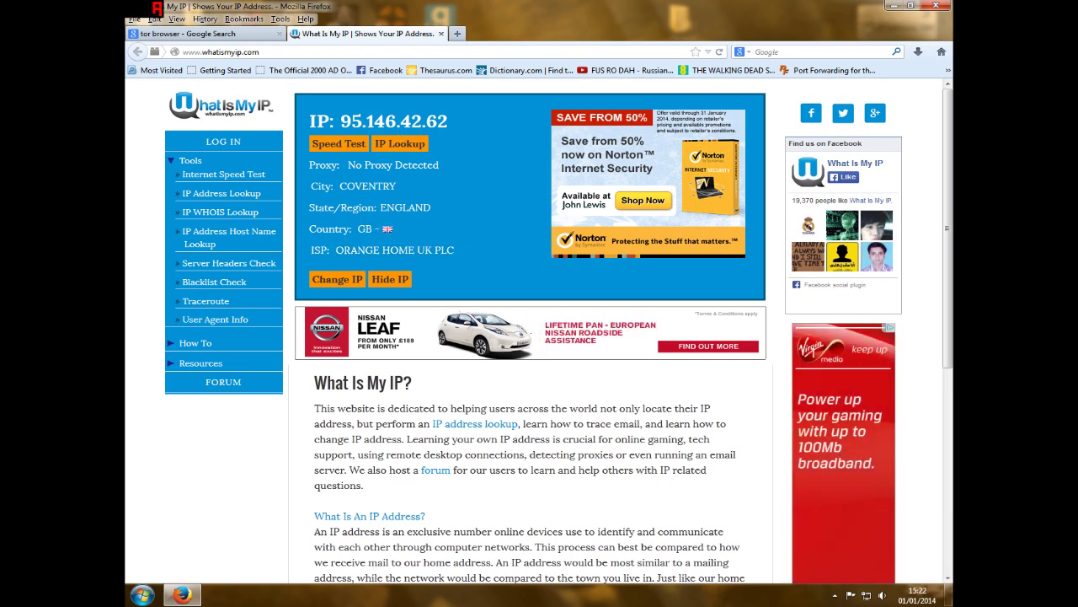
pyautogui.moveTo(340, 121); pyautogui.dragTo(450, 122)
pyautogui.click(345, 120)
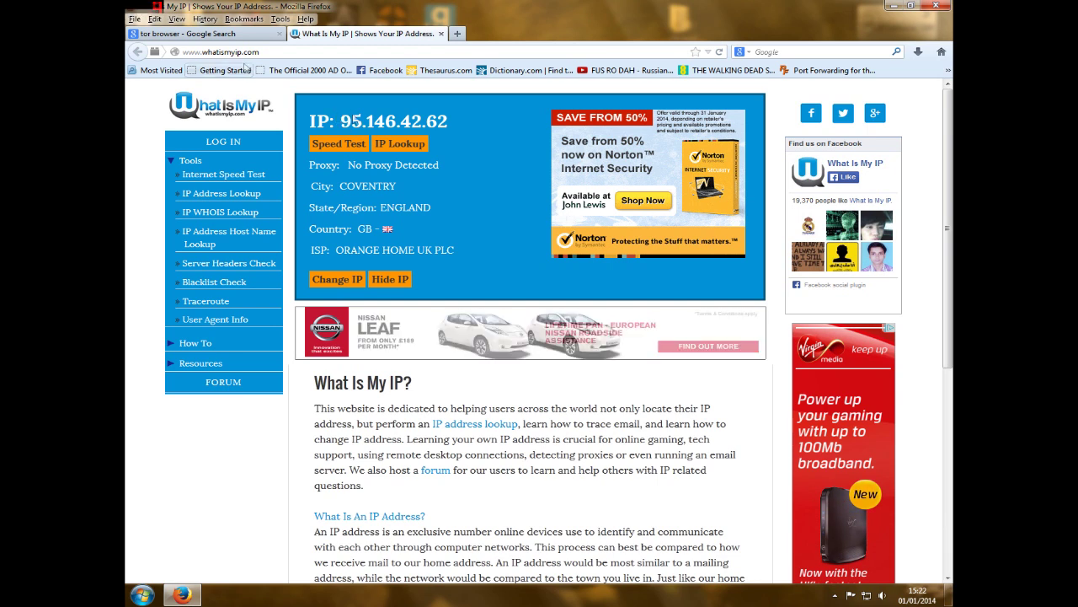
pyautogui.click(207, 35)
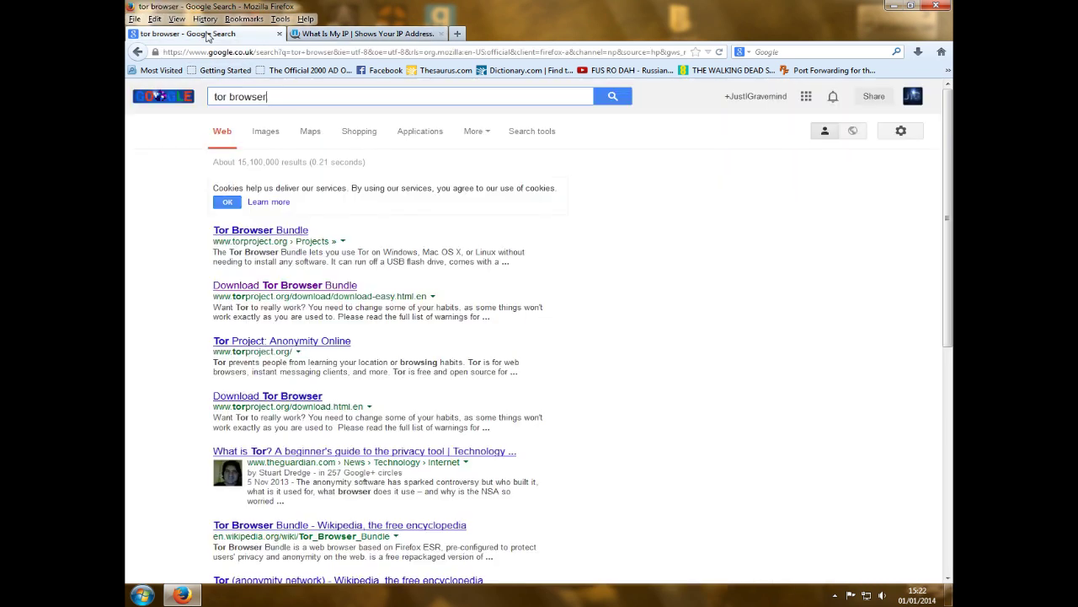
# Download the Windows Tor Browser Bundle and save torbrowser-install-3.5_en-US.exe to disk
pyautogui.click(345, 35)
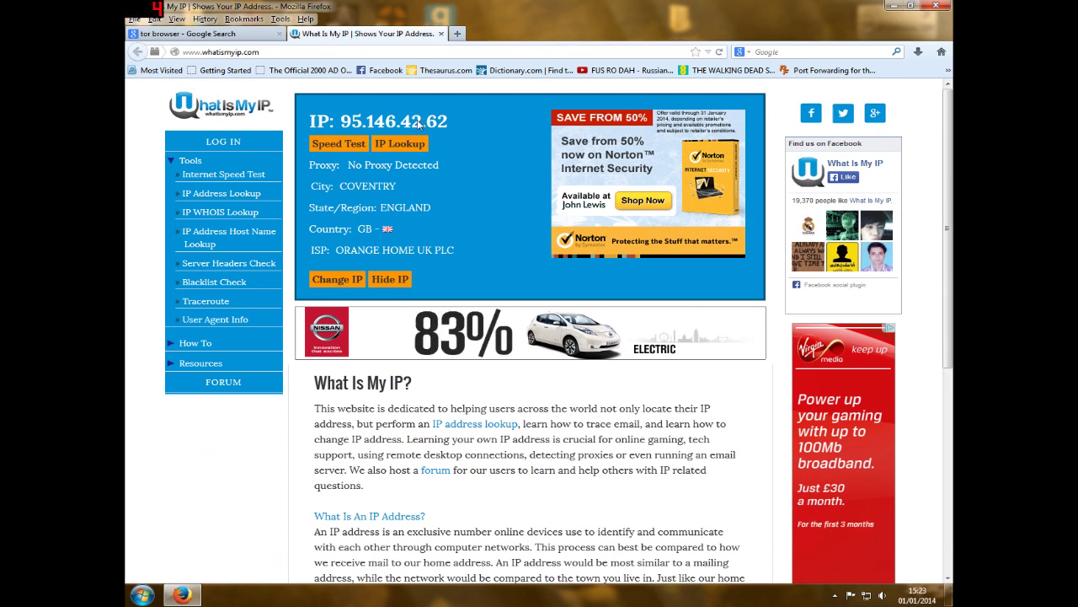
pyautogui.click(211, 34)
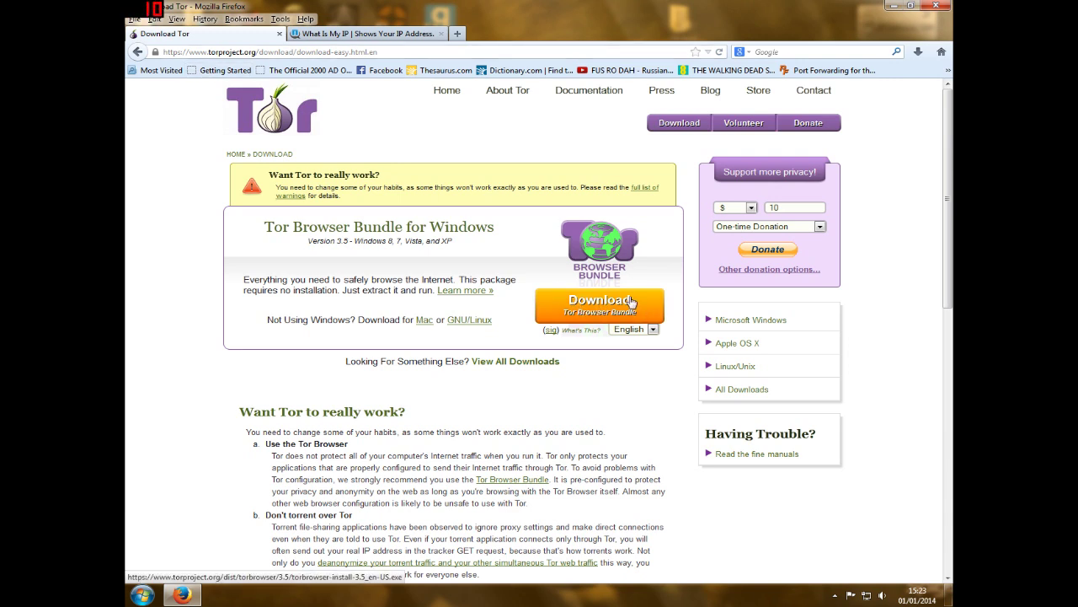
pyautogui.click(590, 312)
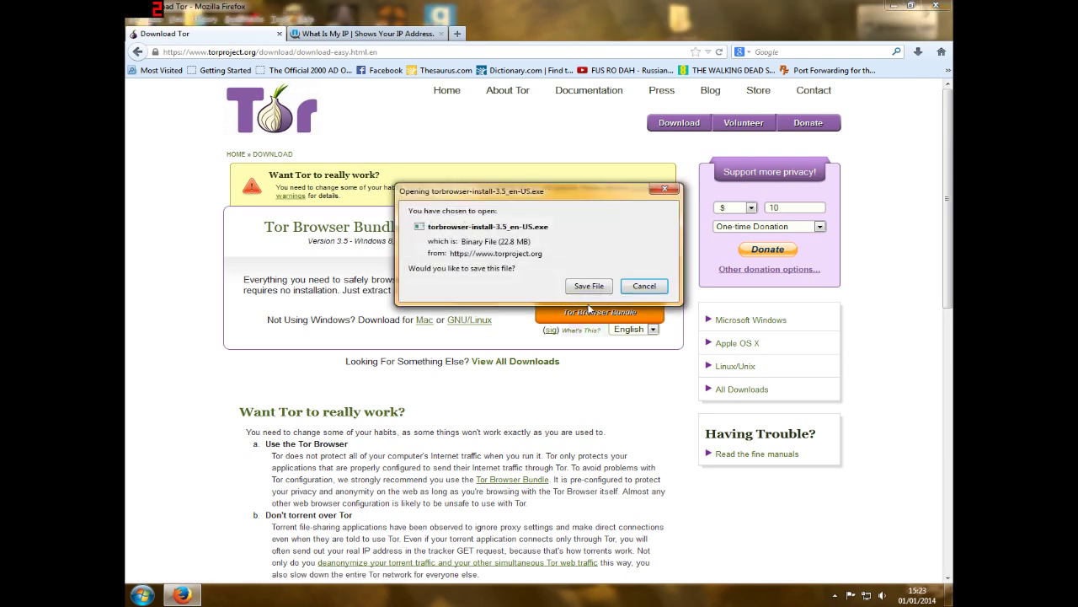
pyautogui.click(588, 286)
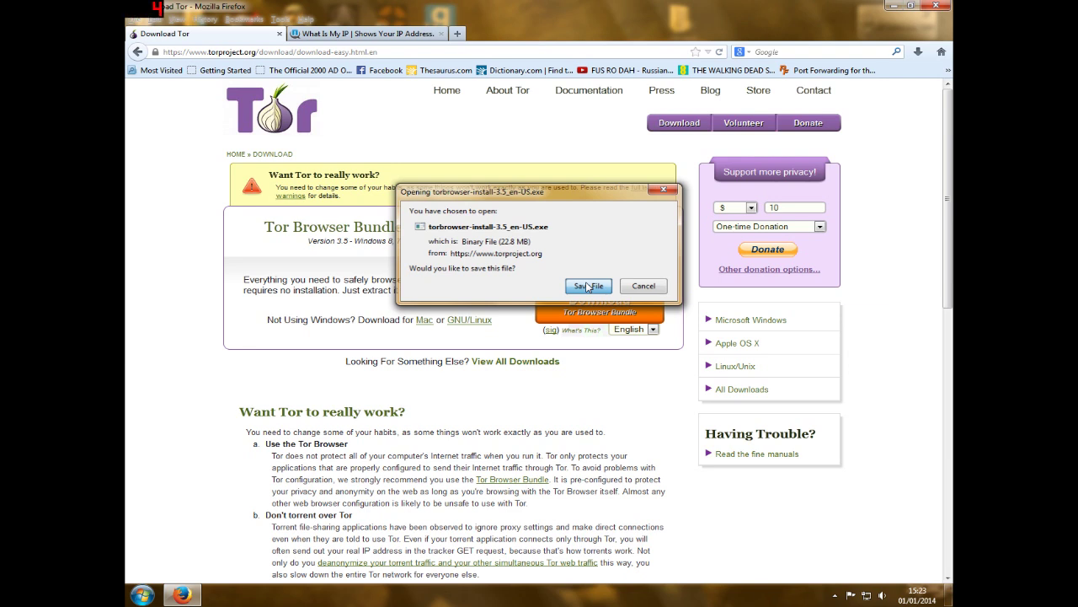
pyautogui.click(588, 287)
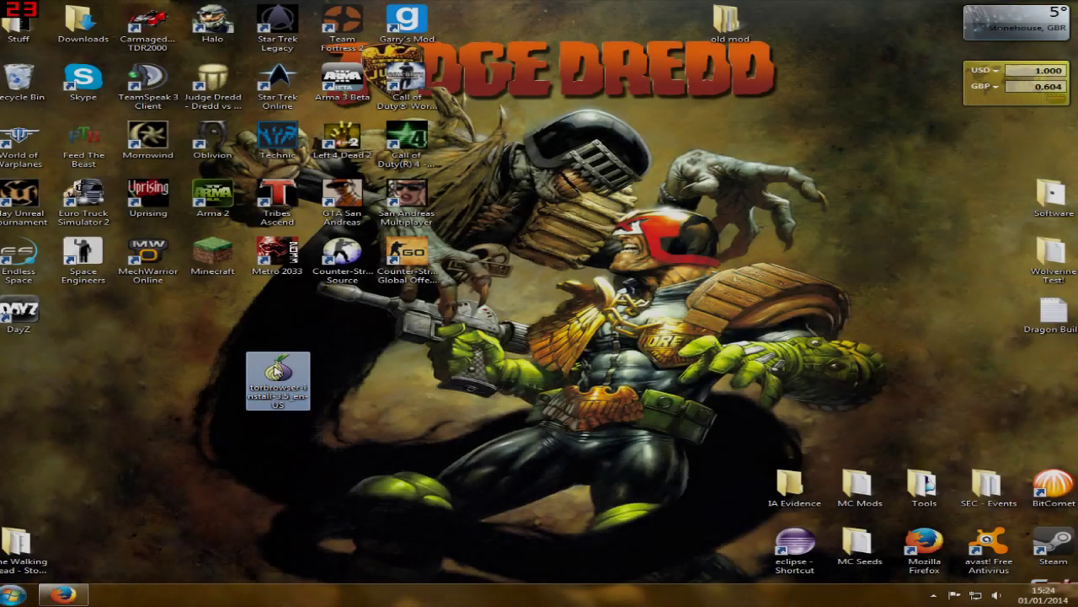
# Select and reposition the Tor installer icon on the desktop
pyautogui.moveTo(222, 334); pyautogui.dragTo(345, 433)
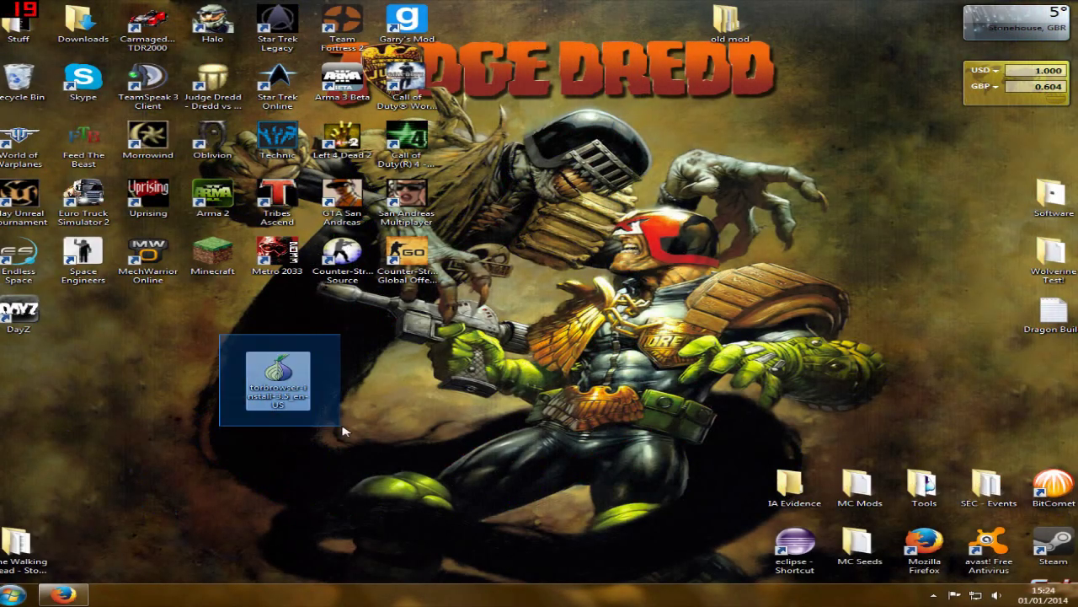
pyautogui.click(362, 438)
pyautogui.moveTo(453, 446); pyautogui.dragTo(205, 322)
pyautogui.moveTo(287, 371); pyautogui.dragTo(364, 372)
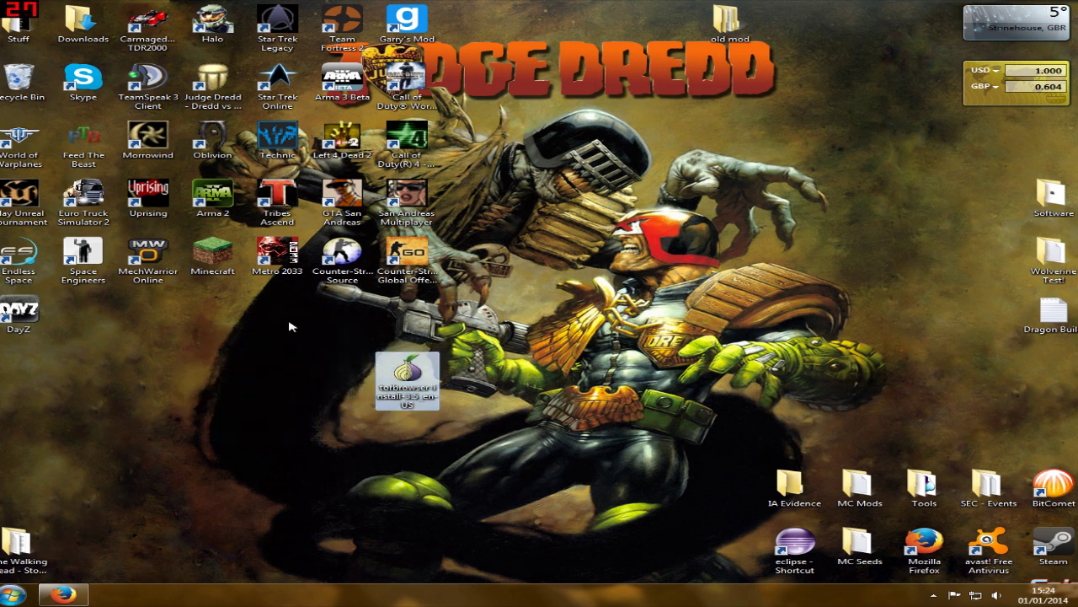
pyautogui.moveTo(318, 323); pyautogui.dragTo(380, 344)
pyautogui.click(320, 344)
pyautogui.moveTo(293, 327); pyautogui.dragTo(497, 435)
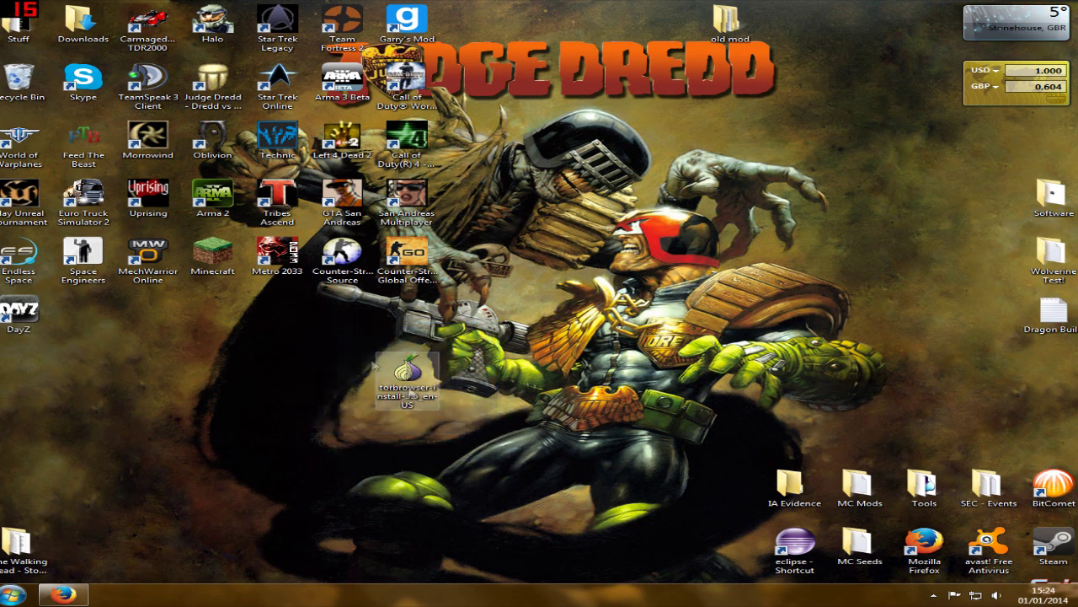
pyautogui.moveTo(328, 337); pyautogui.dragTo(501, 429)
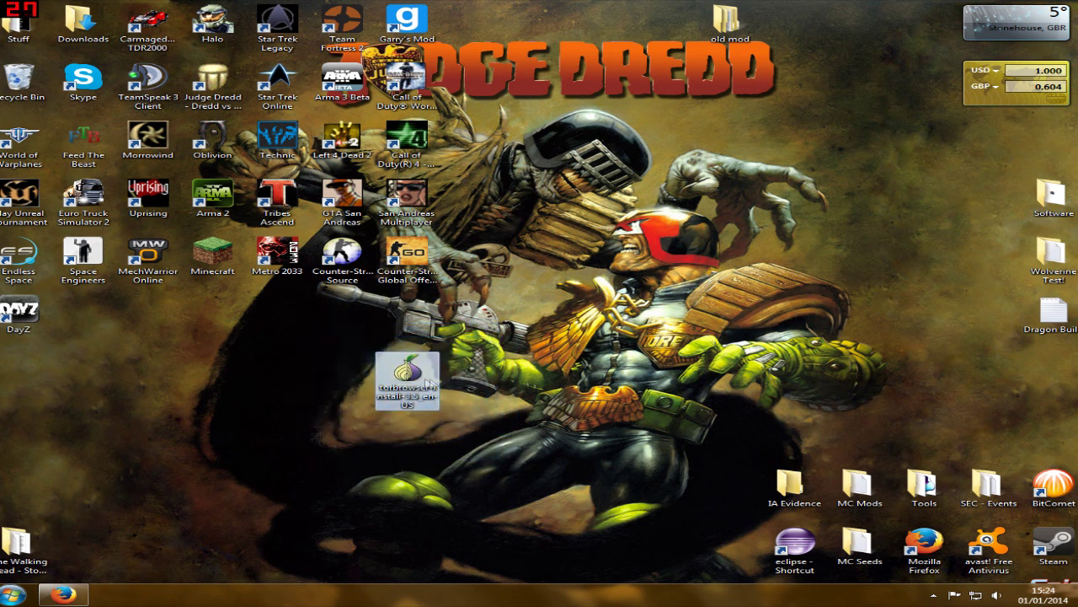
# Run the Tor Browser installer past the security warning, keeping English as its language
pyautogui.doubleClick(419, 384)
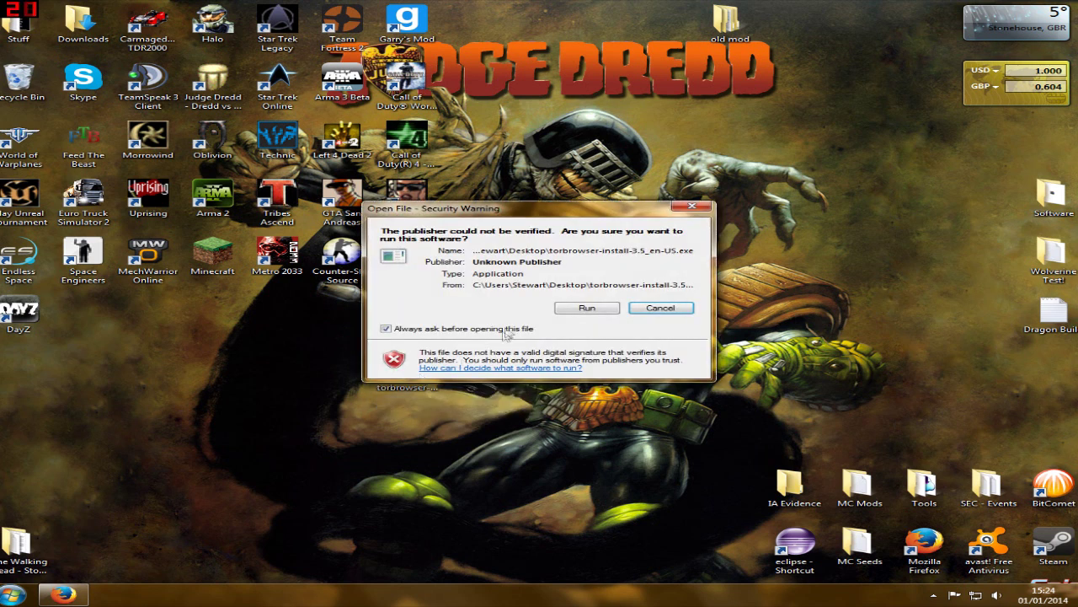
pyautogui.click(581, 308)
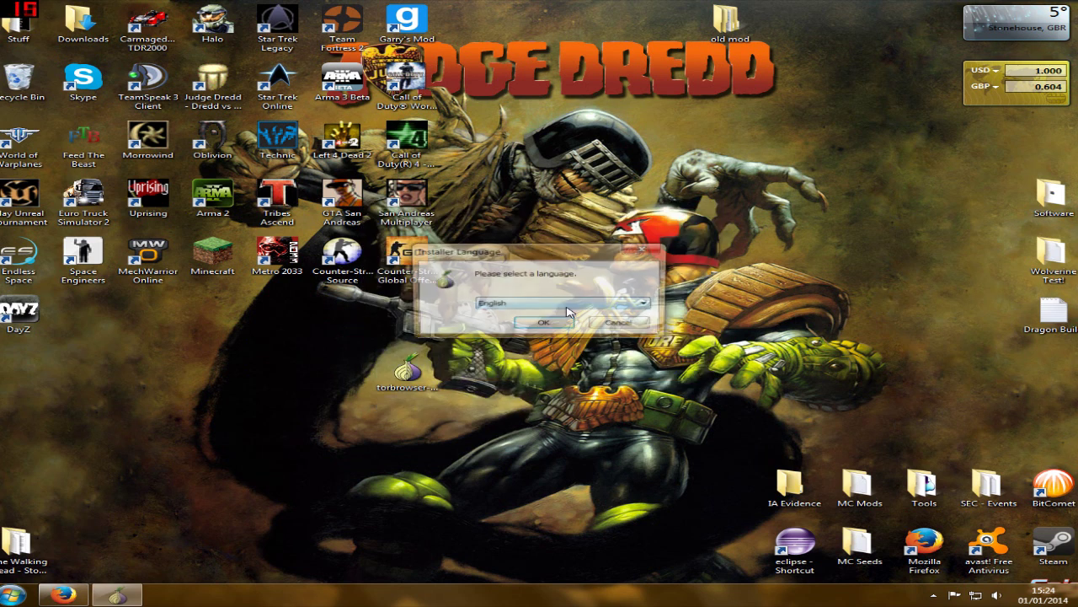
pyautogui.click(569, 305)
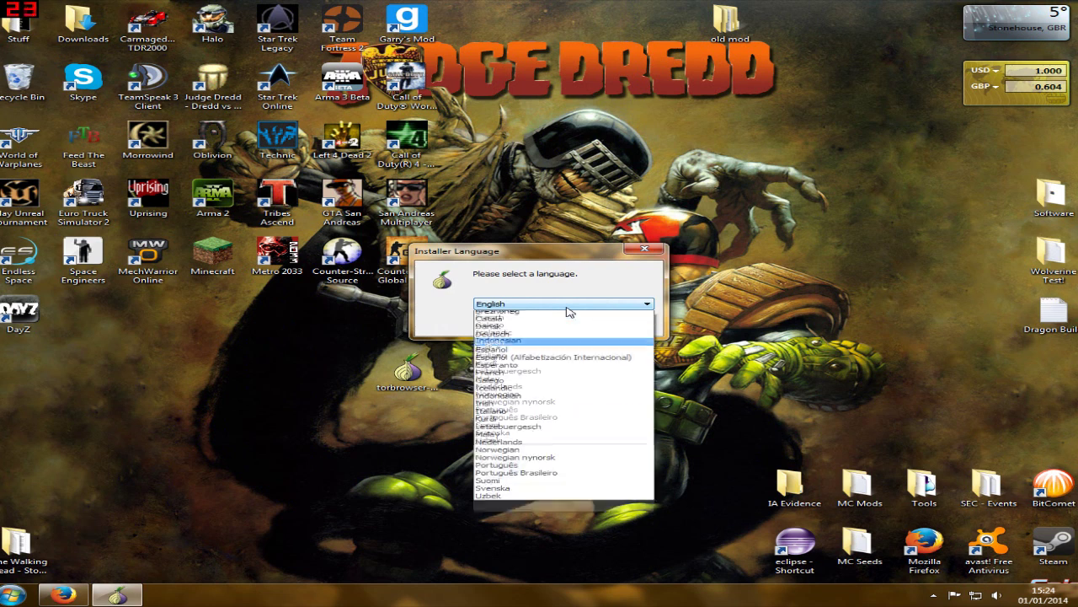
pyautogui.click(567, 305)
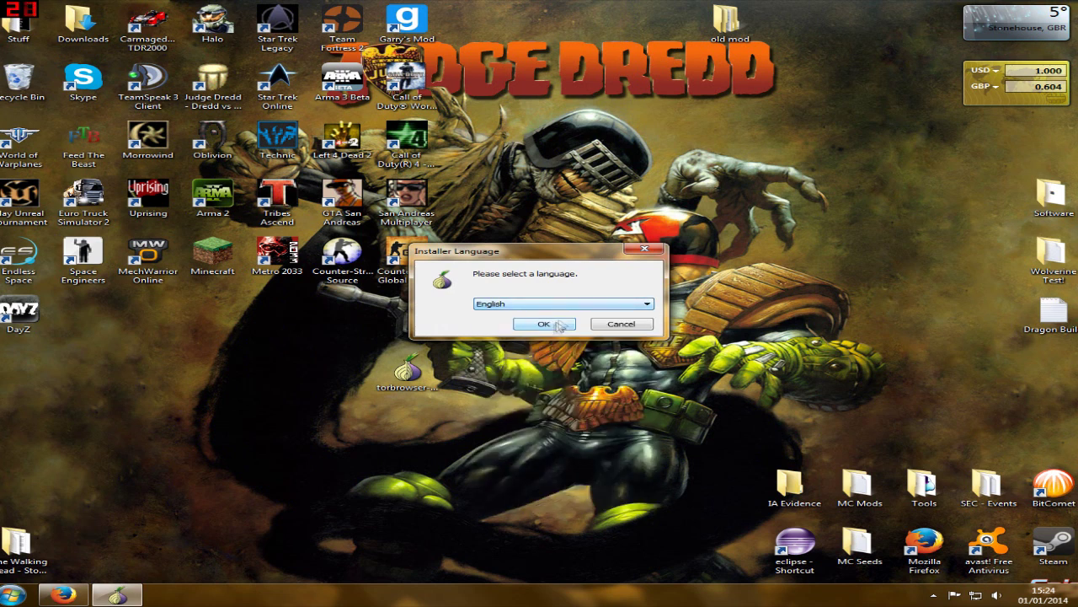
pyautogui.click(546, 324)
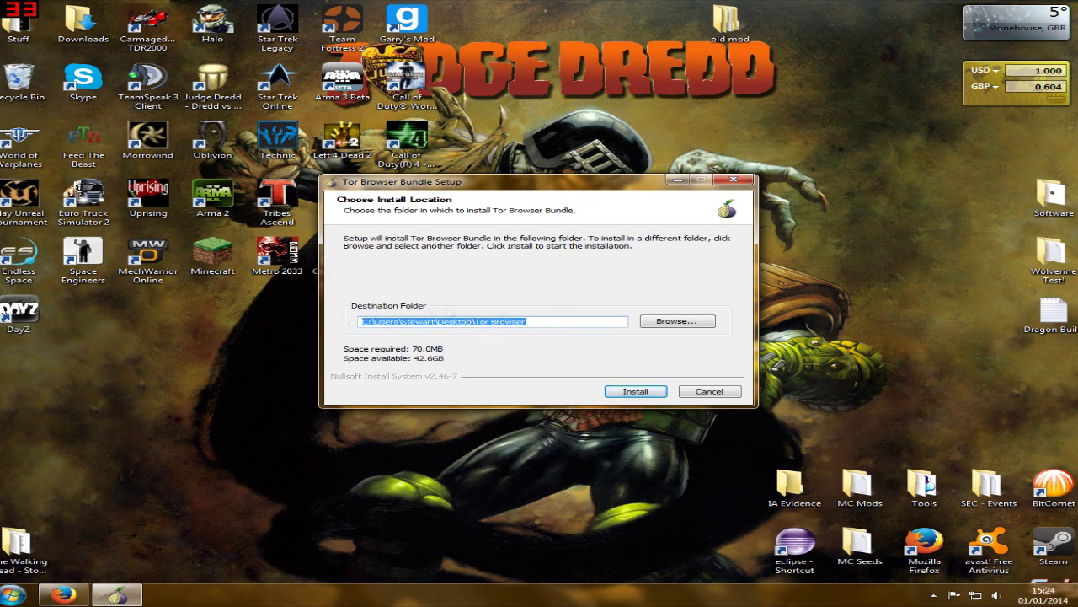
# Install into the desktop Tor Browser folder and untick 'Run Tor Browser Bundle'
pyautogui.click(633, 392)
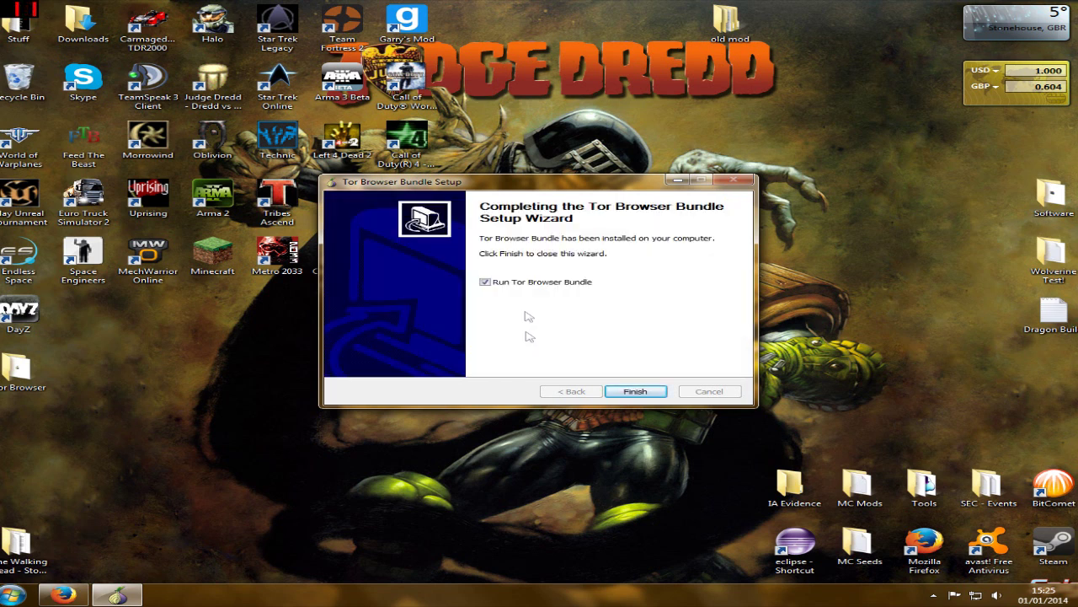
pyautogui.click(486, 282)
# Finish the setup wizard and move the installer icon to the top of the desktop
pyautogui.click(635, 391)
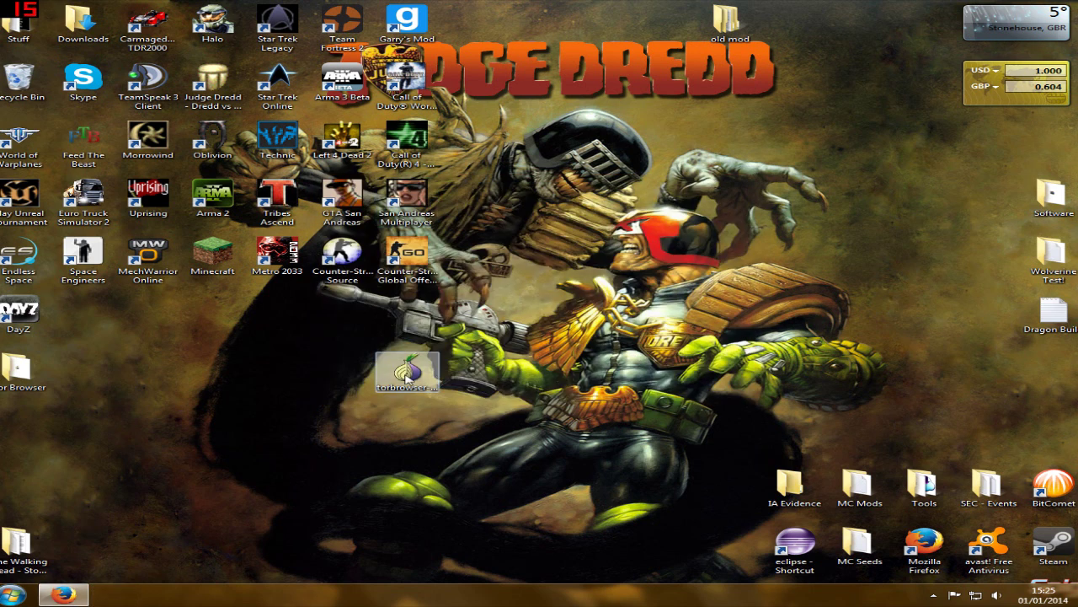
pyautogui.moveTo(407, 377); pyautogui.dragTo(614, 27)
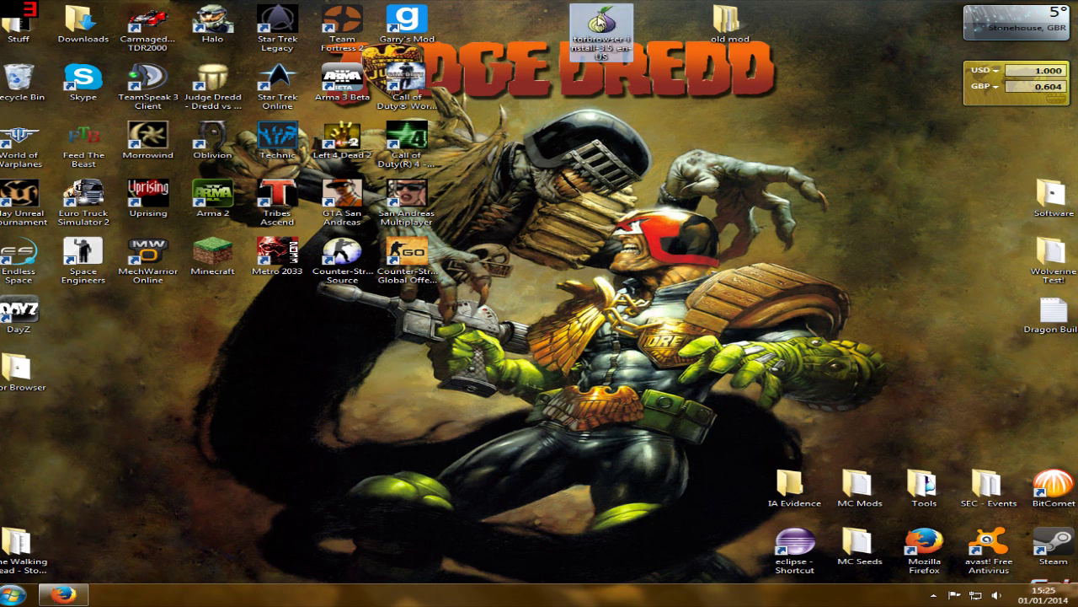
pyautogui.moveTo(17, 370); pyautogui.dragTo(165, 379)
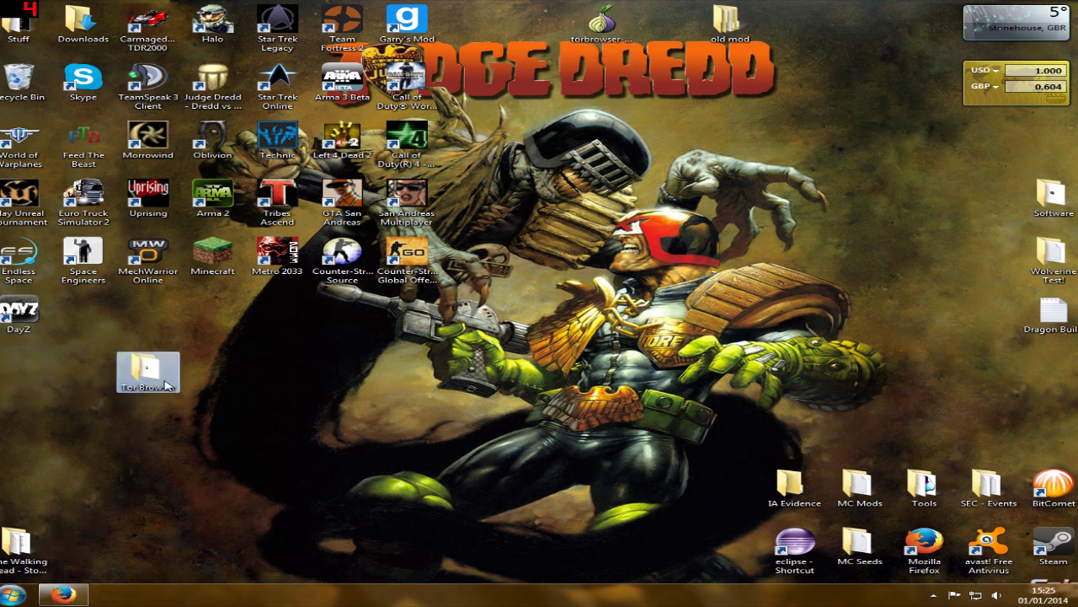
pyautogui.click(88, 335)
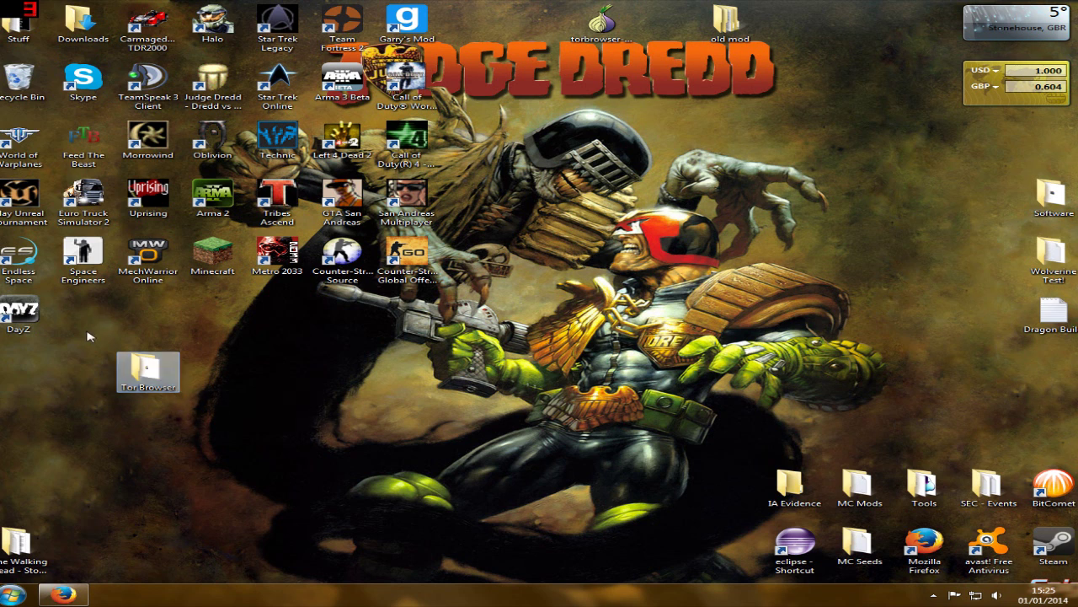
# Open the Tor Browser desktop folder and launch Start Tor Browser
pyautogui.doubleClick(149, 371)
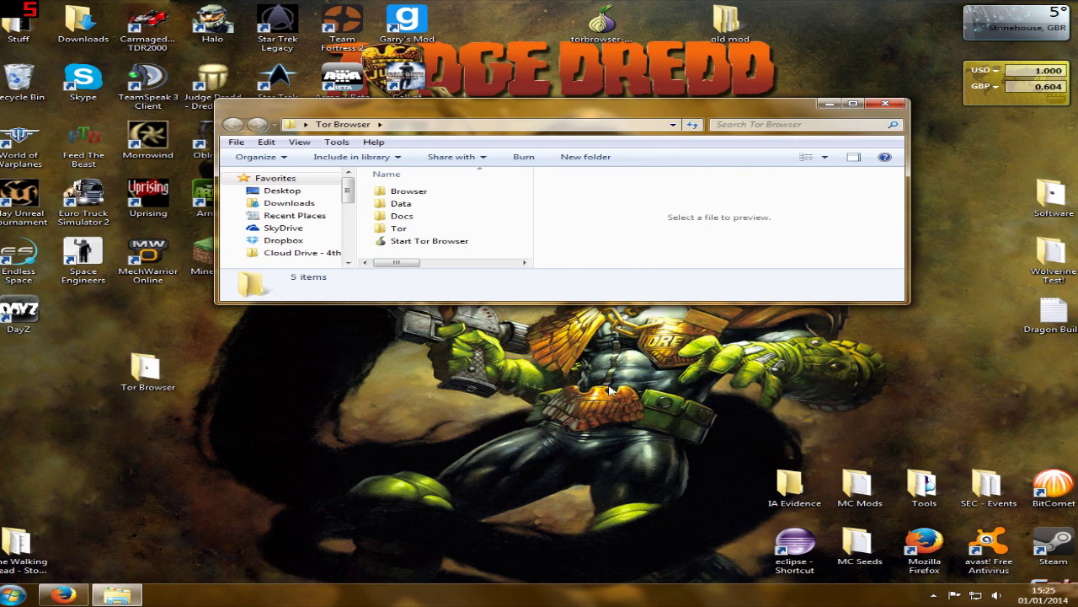
pyautogui.click(402, 243)
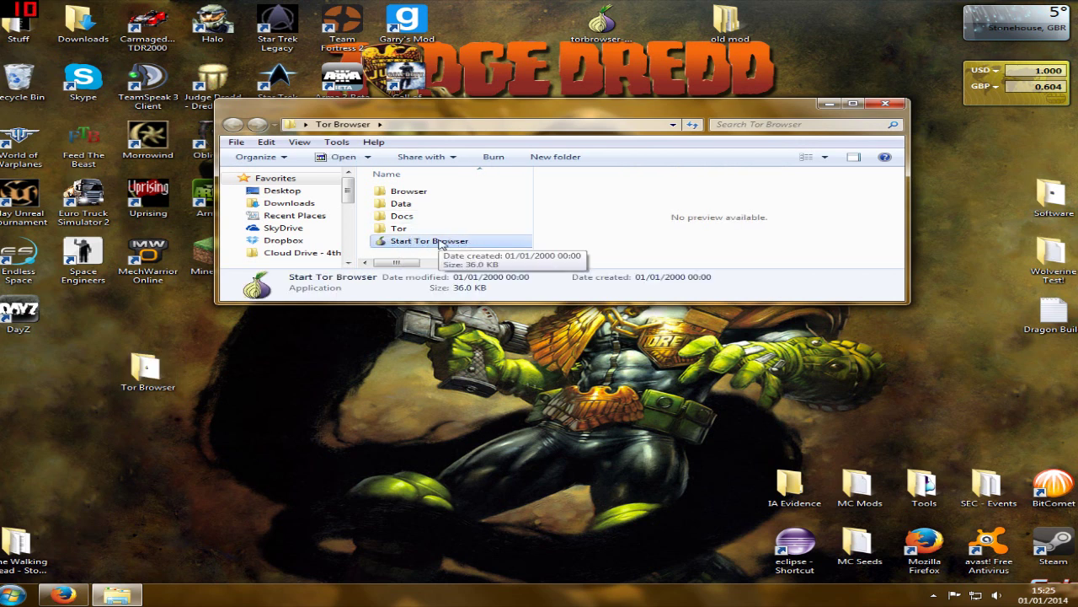
pyautogui.doubleClick(430, 241)
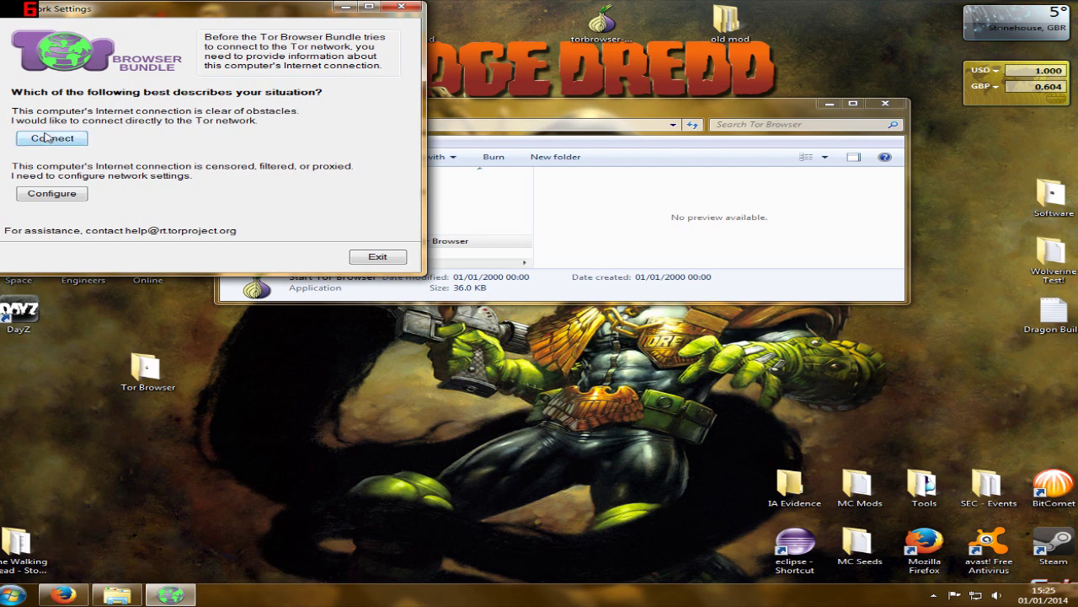
# Move the Tor Network Settings window aside and connect directly to the Tor network
pyautogui.moveTo(116, 14); pyautogui.dragTo(189, 37)
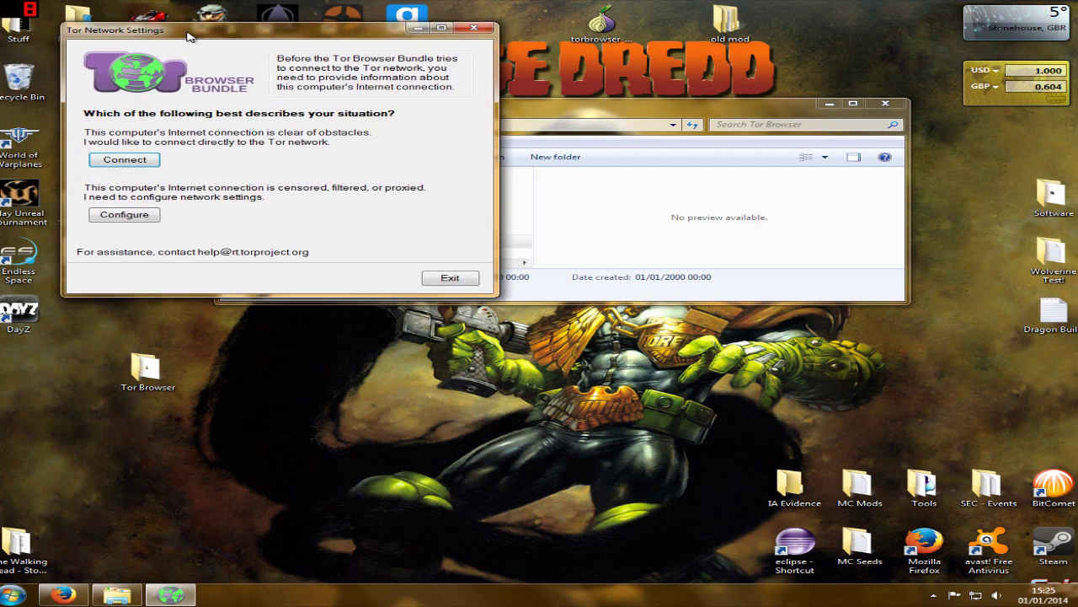
pyautogui.click(120, 161)
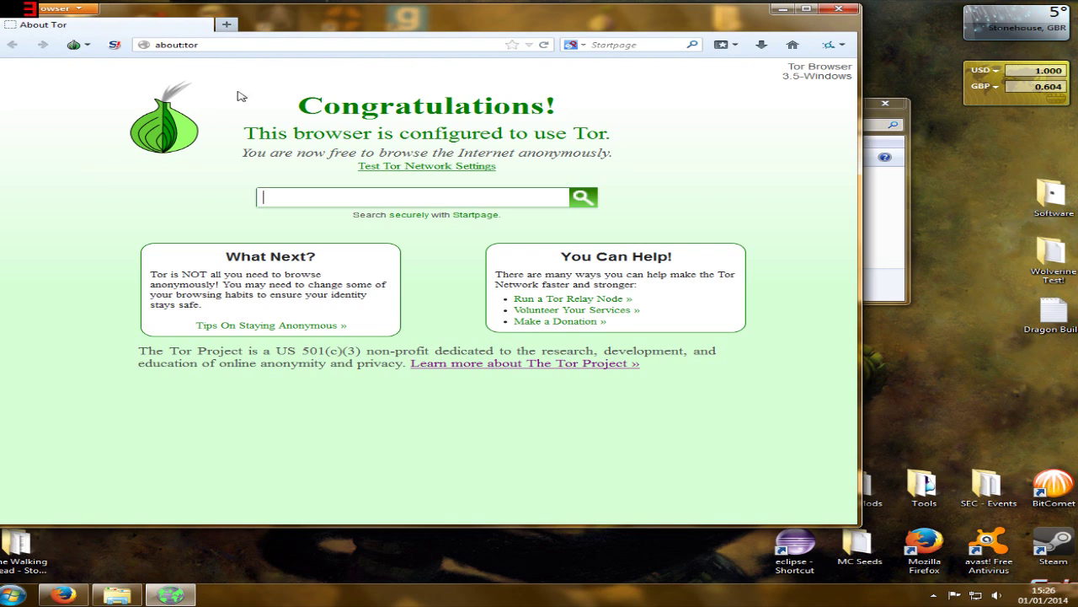
# Load myipaddress.com in a new Tor Browser tab
pyautogui.click(226, 24)
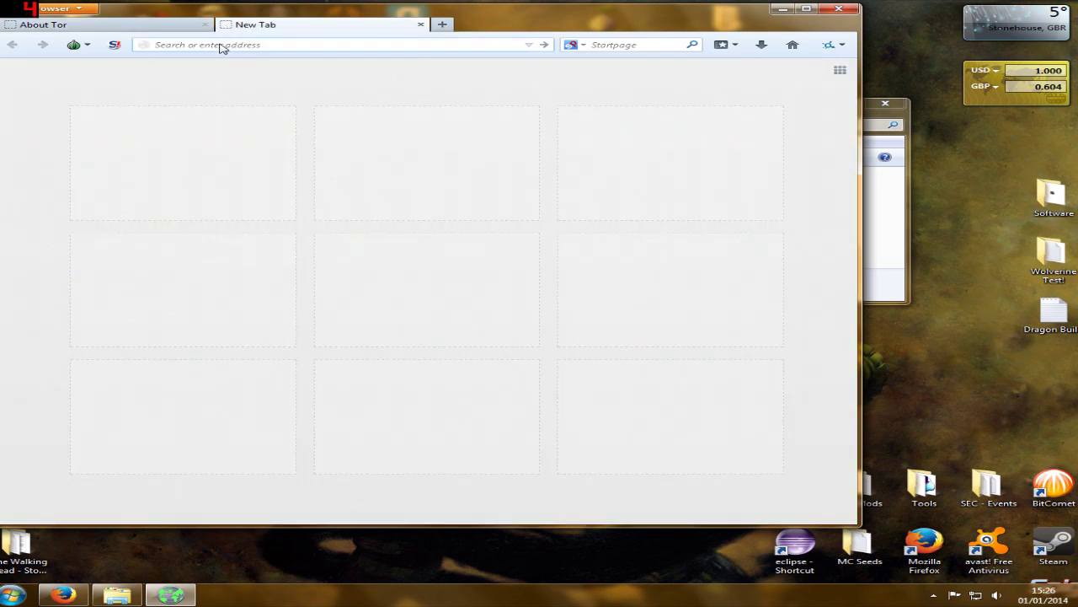
pyautogui.write('myim')
pyautogui.press('BackSpace')
pyautogui.write('paddress.com')
pyautogui.press('Return')
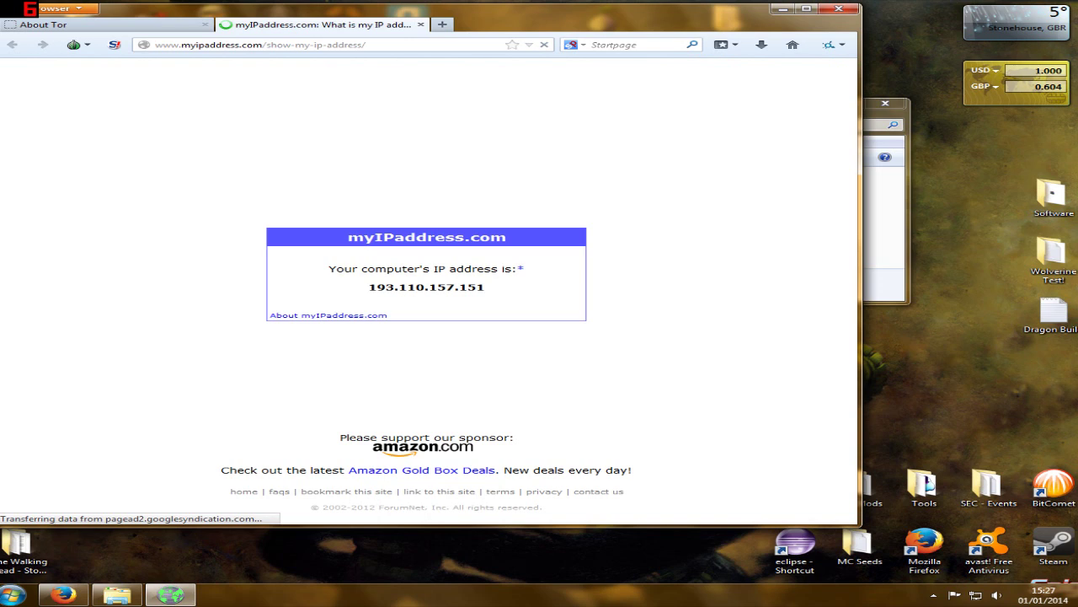
# Compare Tor's IP 193.110.157.151 with Firefox's What Is My IP page, then return to Tor Browser
pyautogui.moveTo(368, 288); pyautogui.dragTo(495, 292)
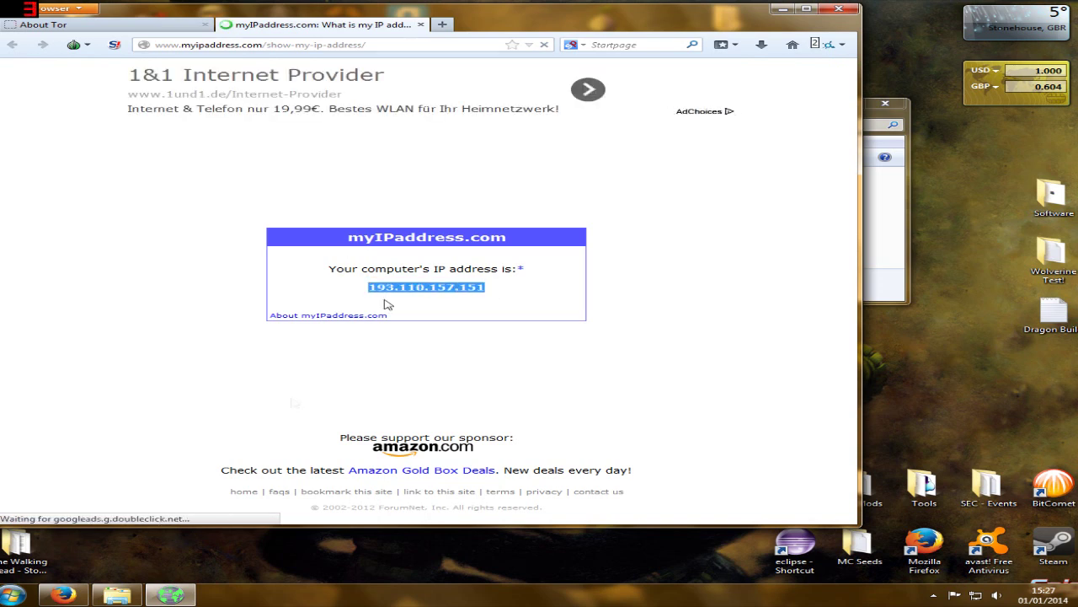
pyautogui.click(59, 596)
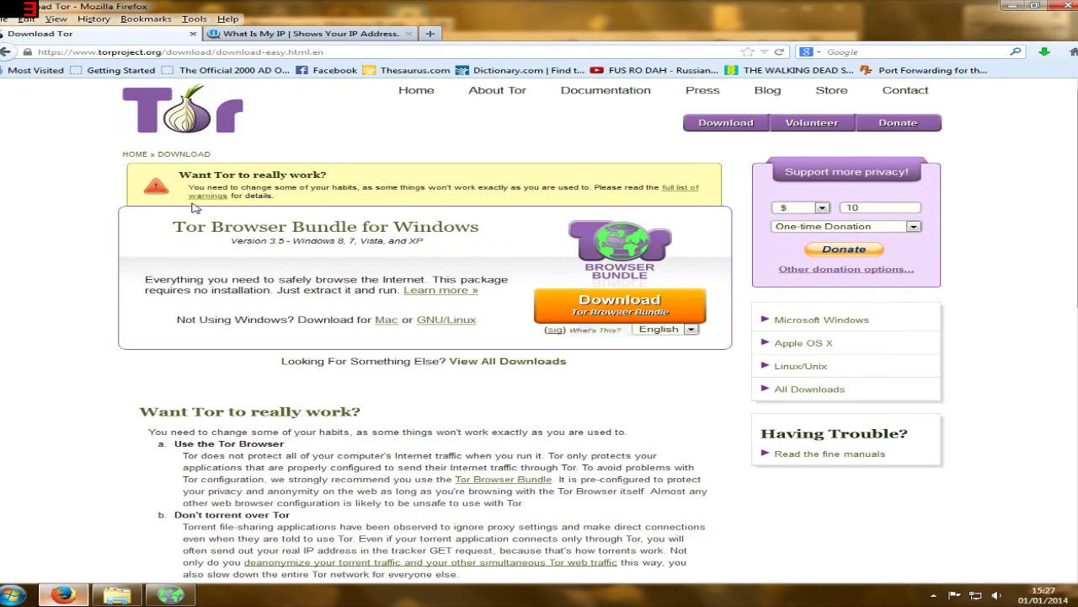
pyautogui.click(282, 35)
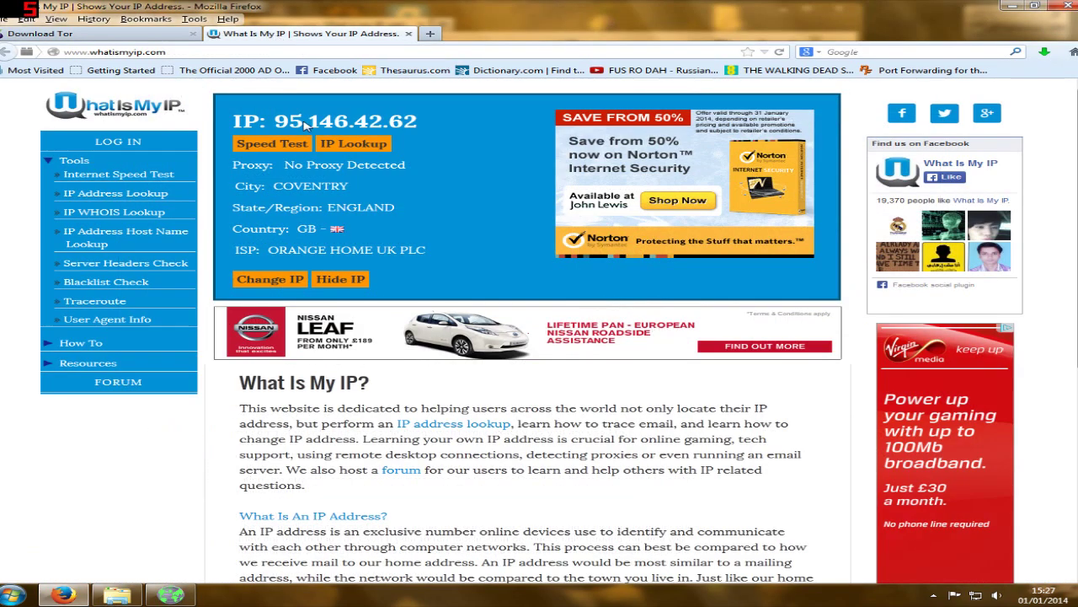
pyautogui.click(170, 594)
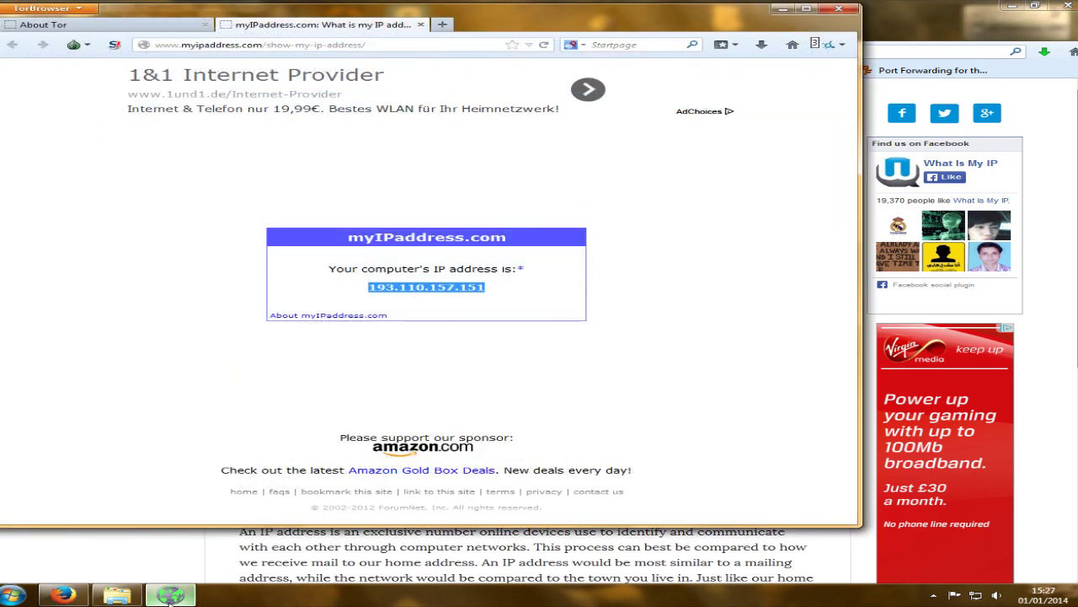
pyautogui.click(502, 293)
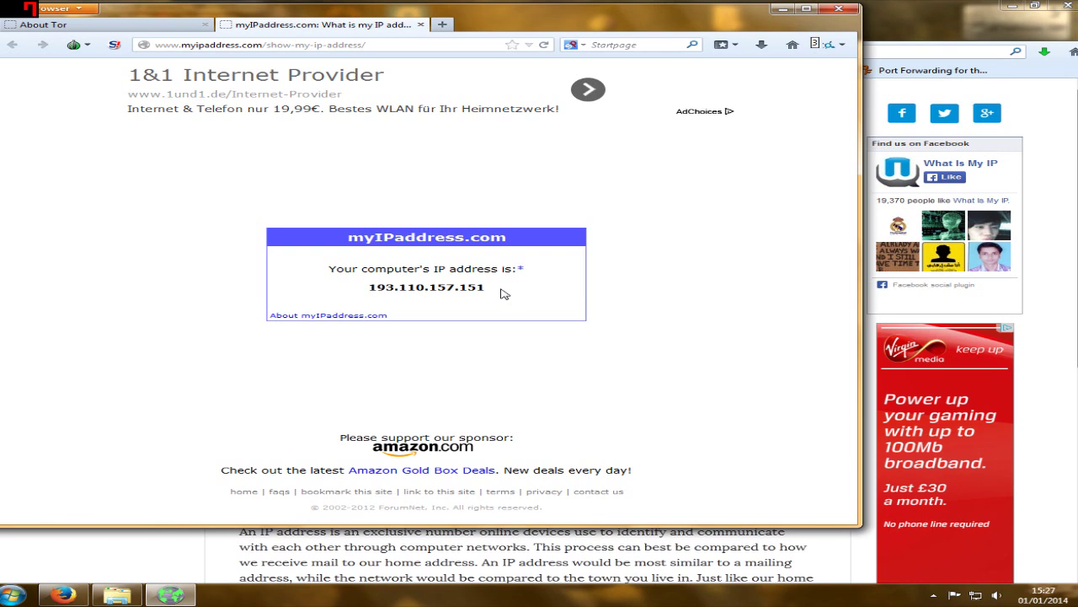